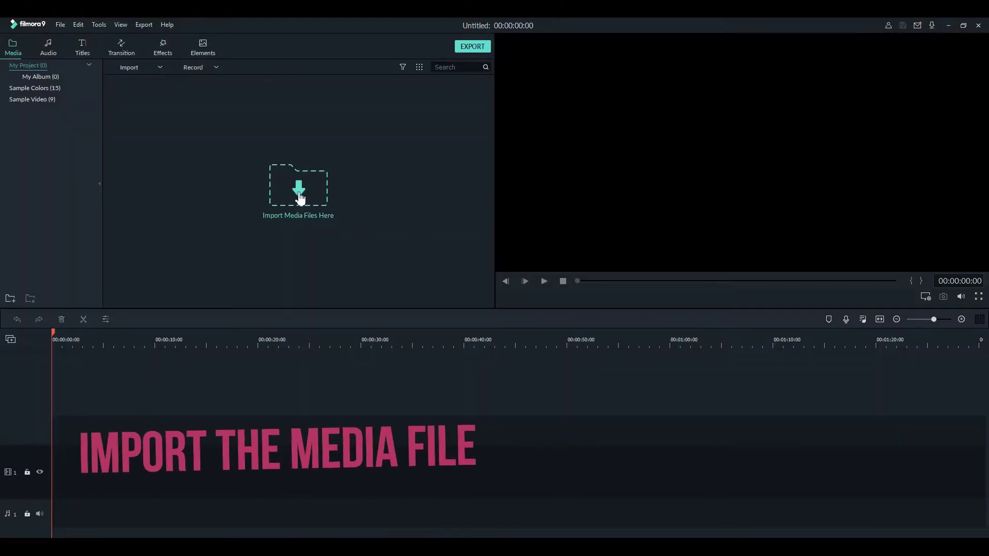
Step: Import VID_20200131_153919.mp4 from D:\y\upload into the media library
click(299, 196)
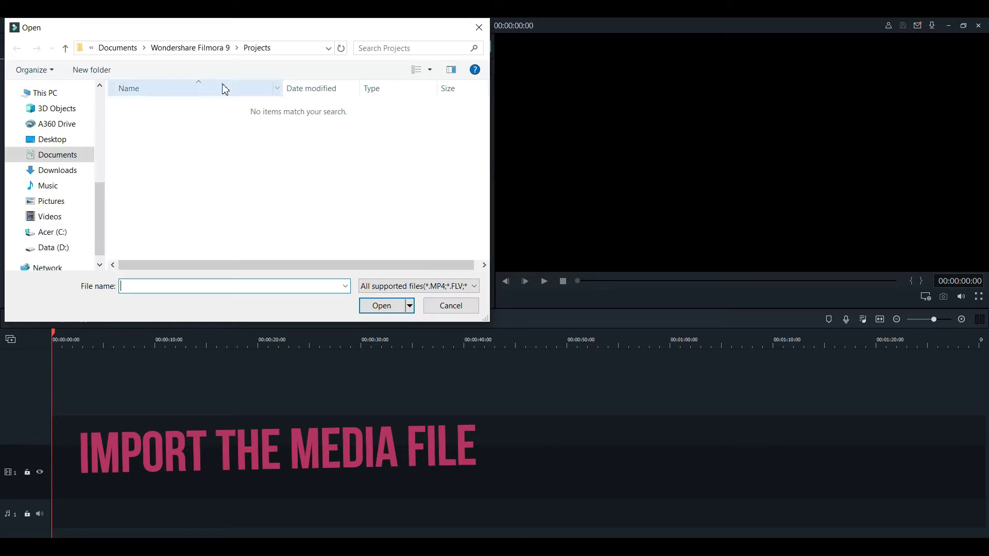
text(D:\y\upload)
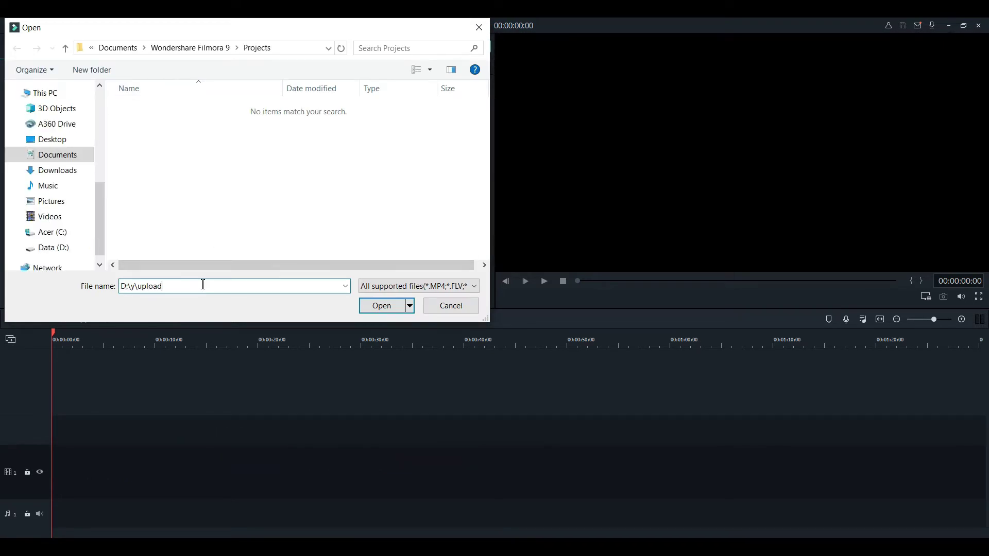
key(Return)
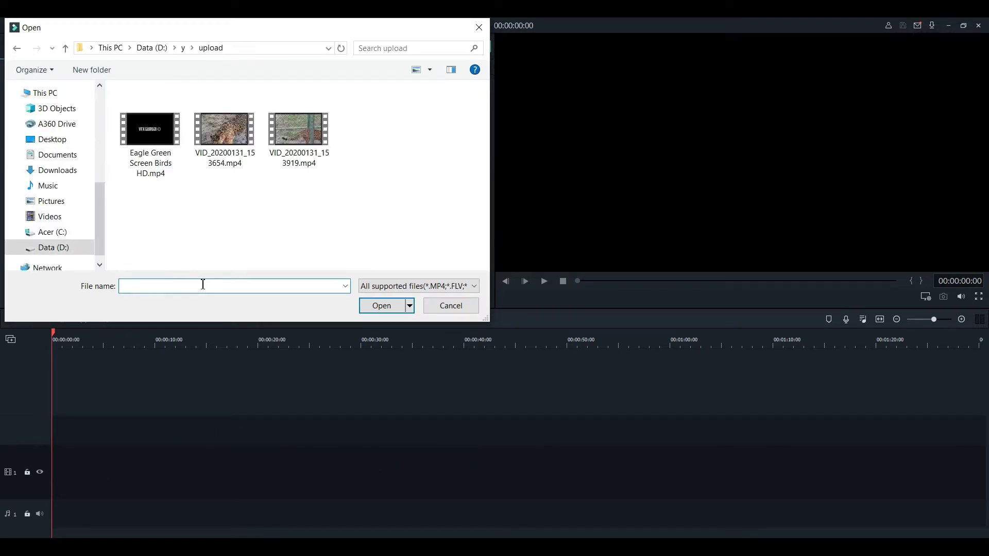
click(308, 148)
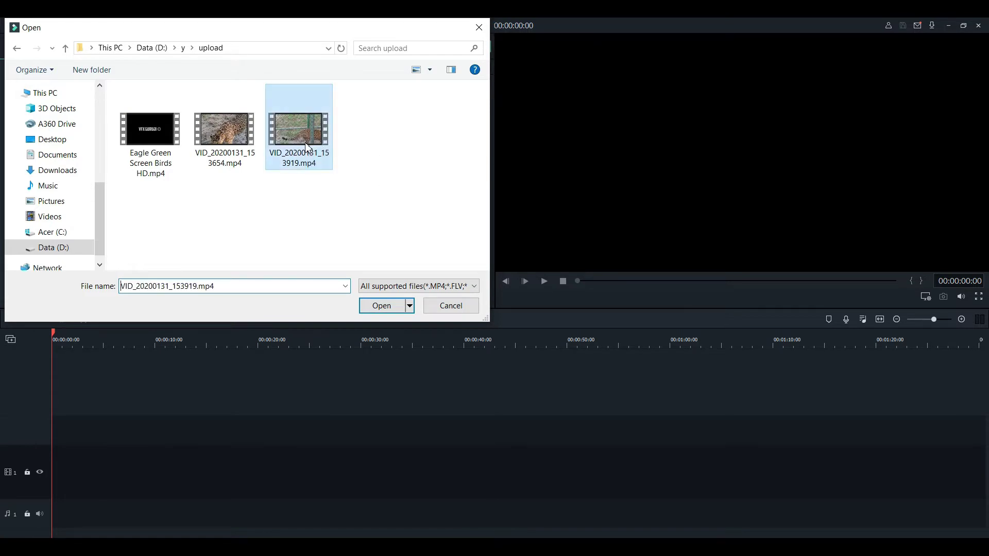
click(381, 306)
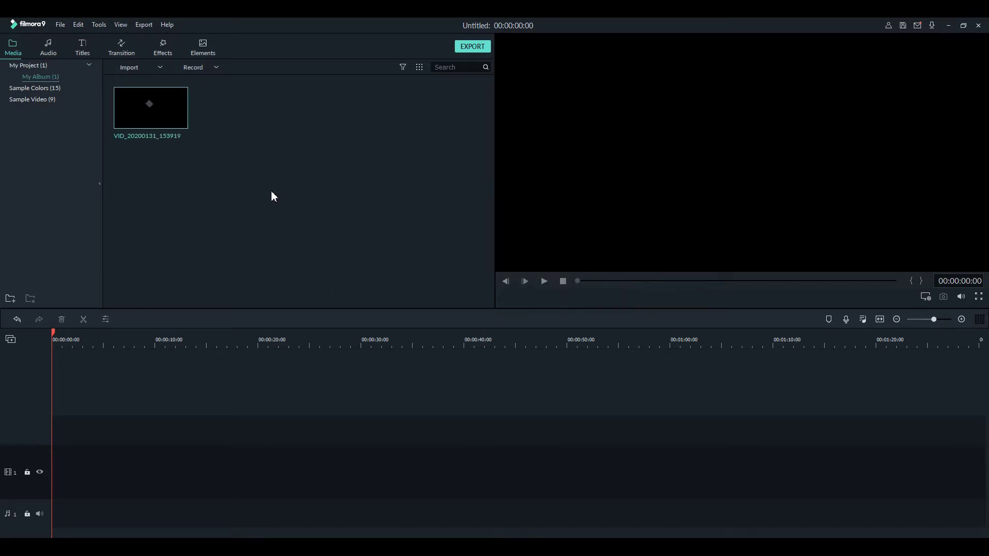
Step: Place the leopard clip on video track 1, match project settings to it, and mute it
drag(151, 105, 51, 483)
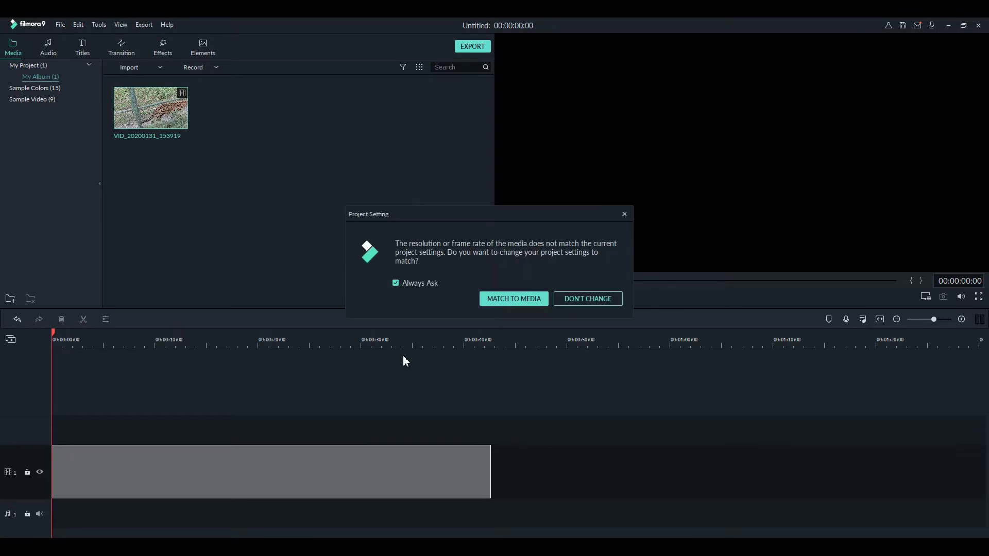
click(510, 303)
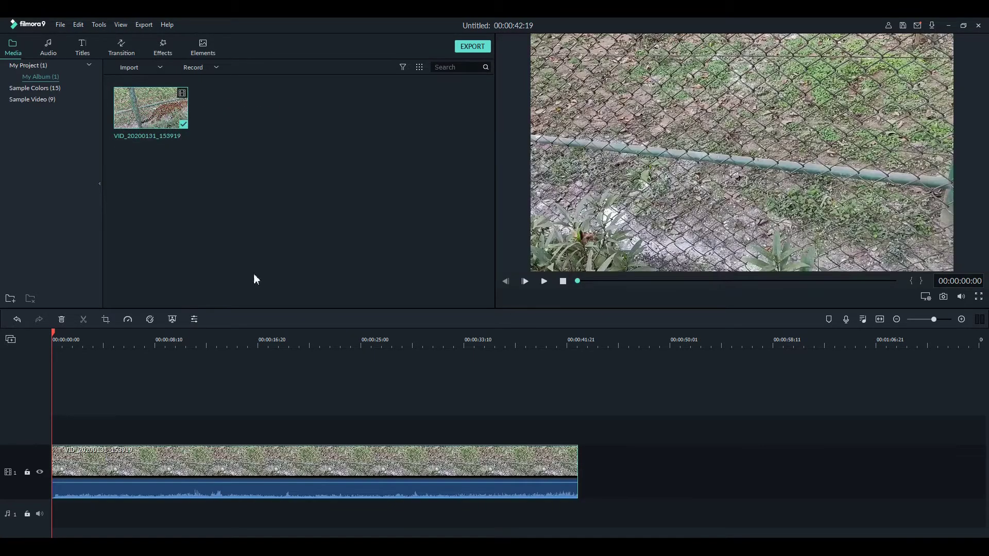
right_click(250, 452)
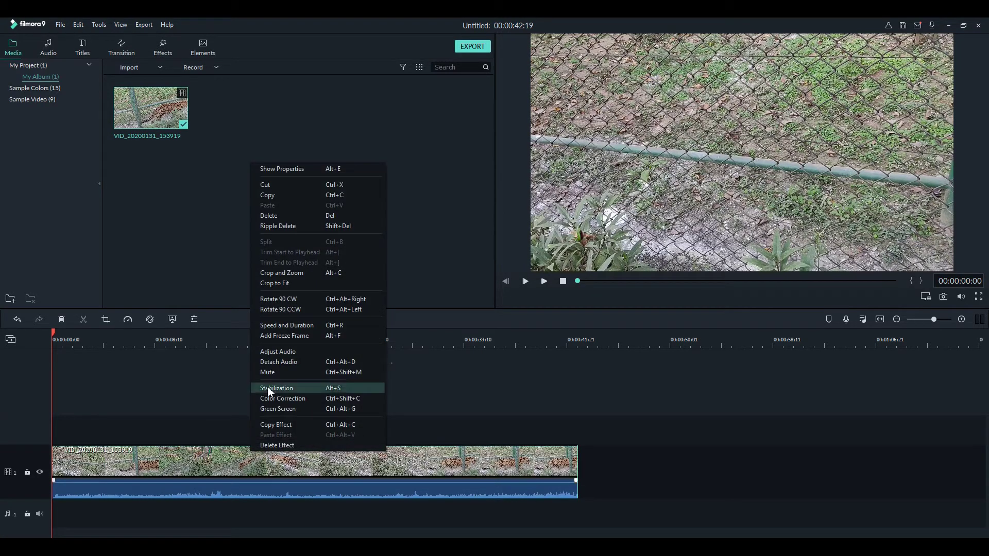
click(268, 373)
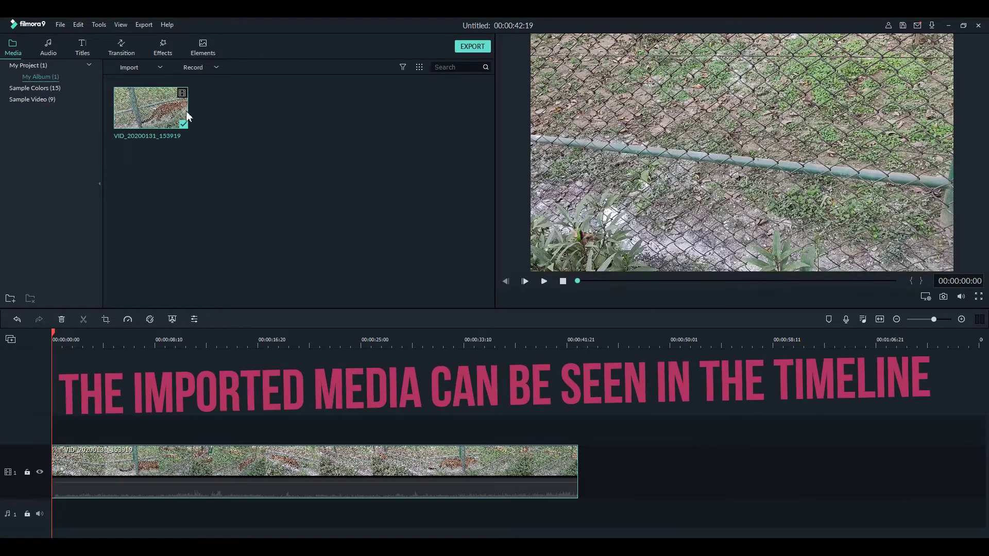
Step: Import Eagle Green Screen Birds HD.mp4, lock track 1, and place the eagle clip on track 2
click(156, 68)
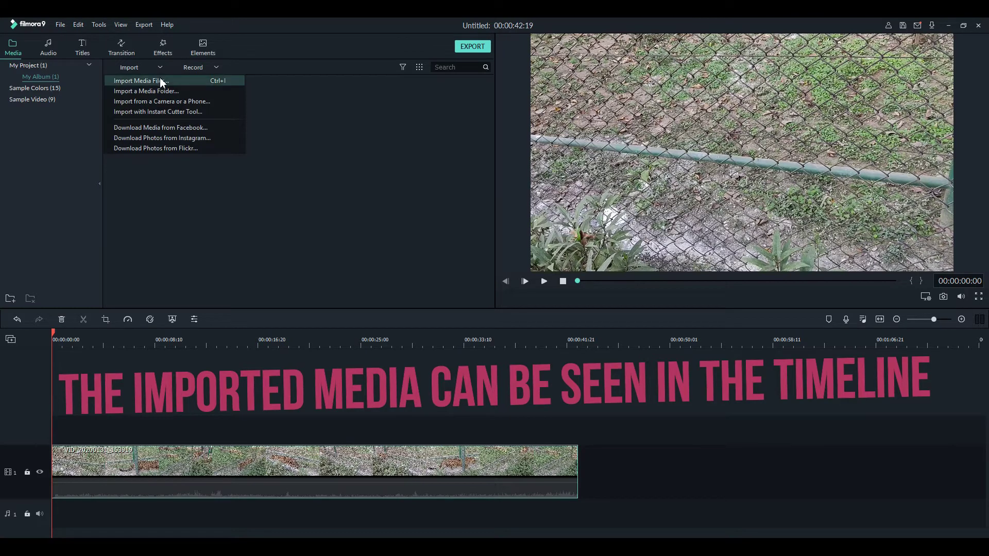
click(154, 81)
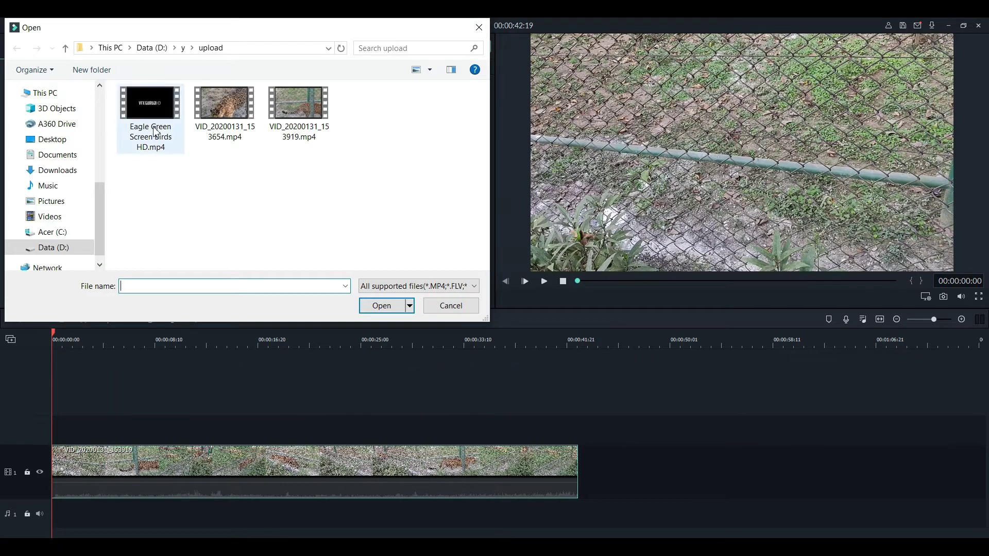
click(155, 146)
click(375, 309)
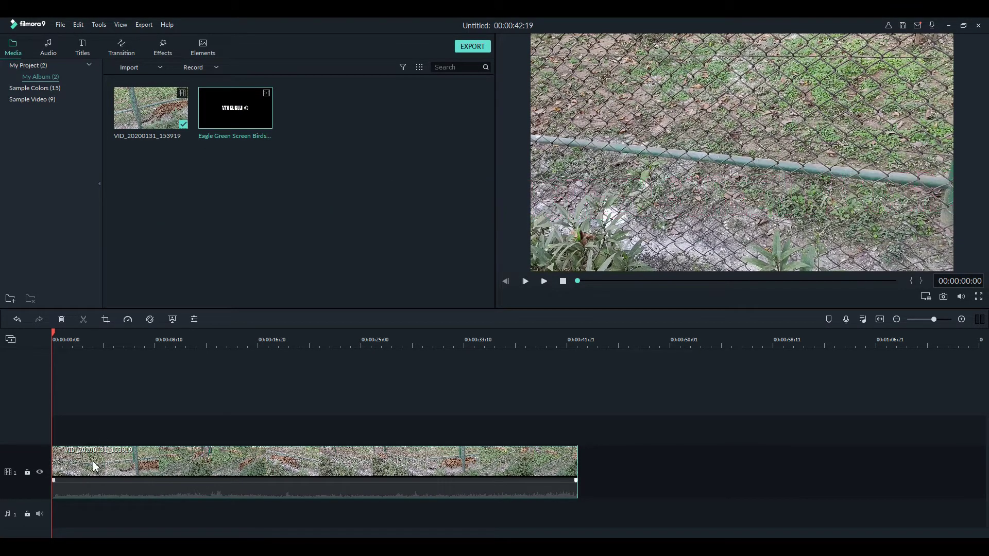
click(27, 473)
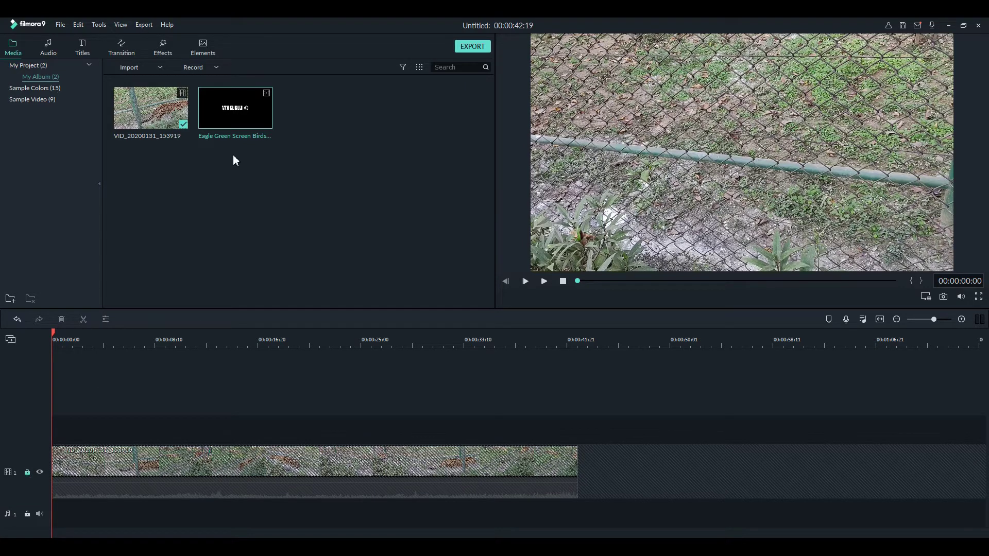
drag(227, 122, 54, 428)
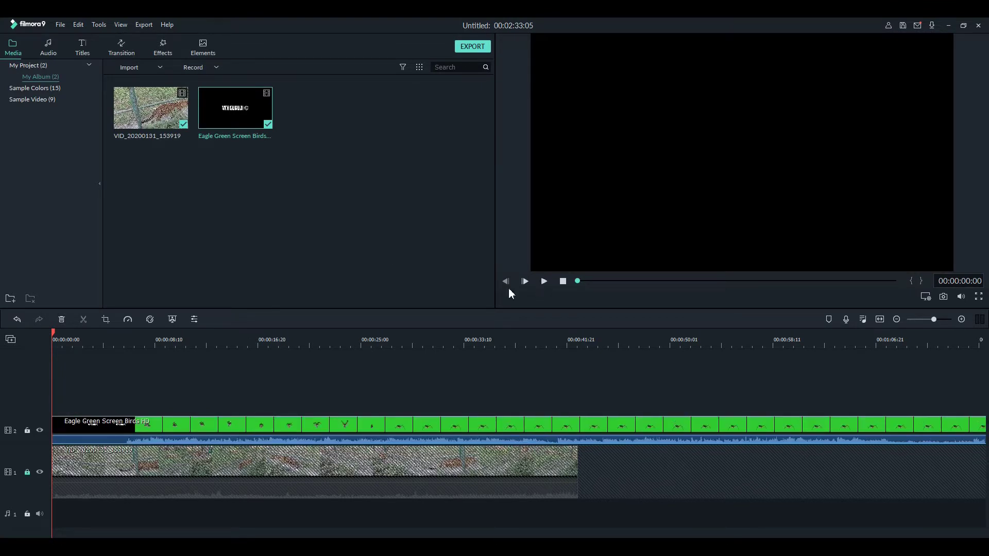
Step: Split the eagle clip at about 6:25 and delete its opening logo section
click(544, 281)
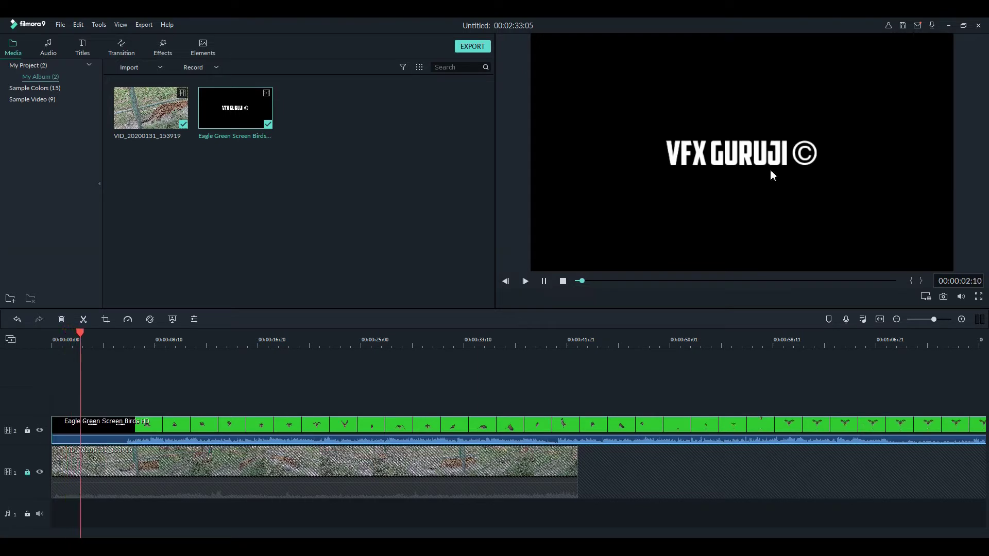
click(544, 281)
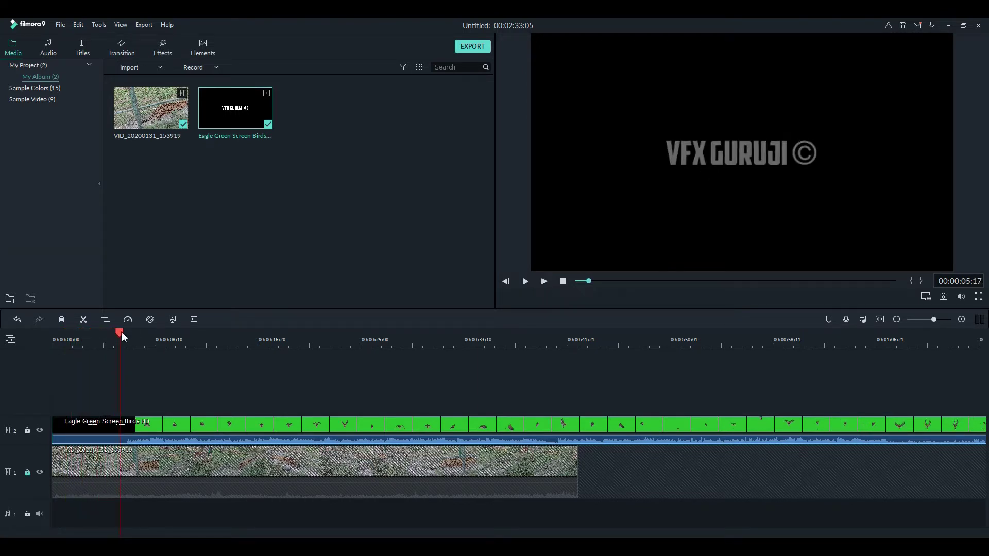
drag(122, 336, 136, 337)
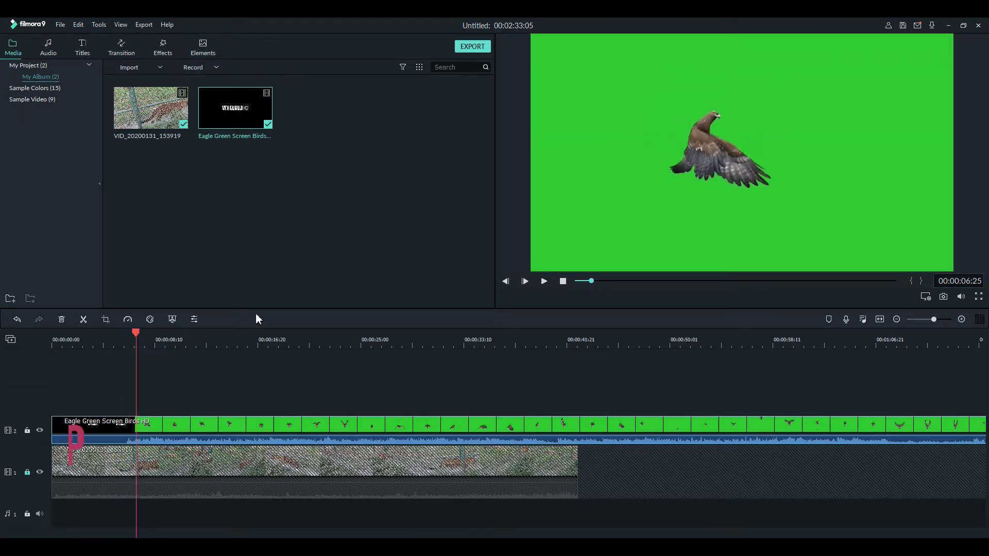
click(83, 320)
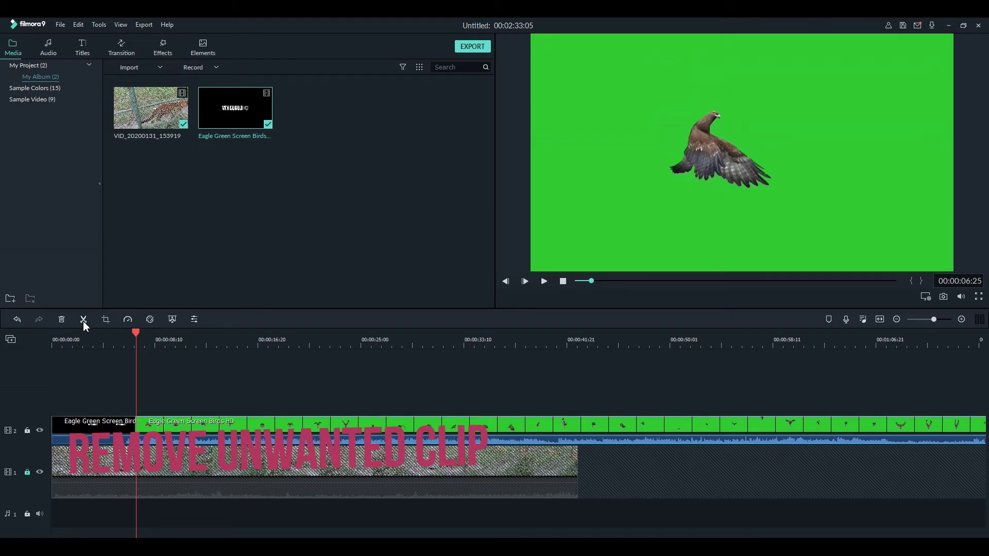
click(103, 426)
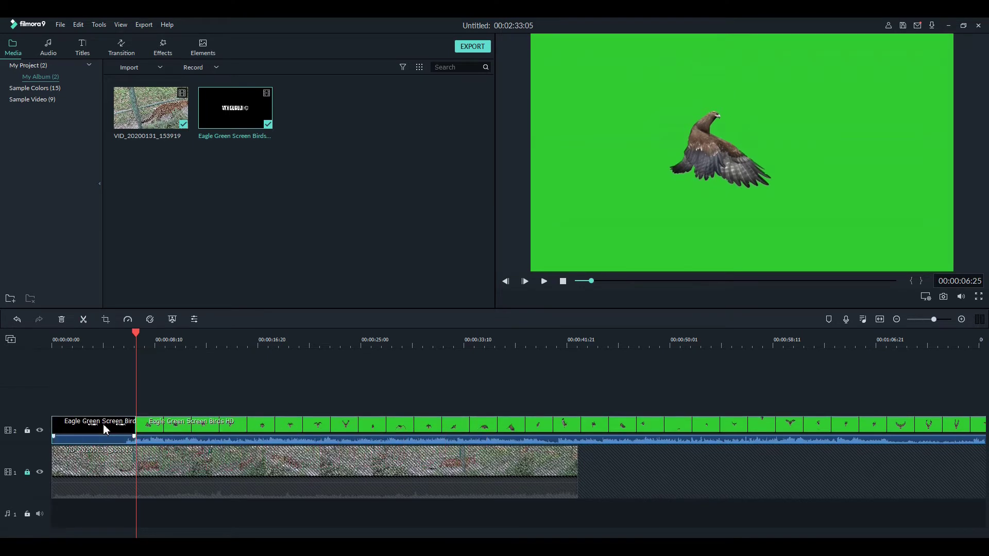
click(62, 319)
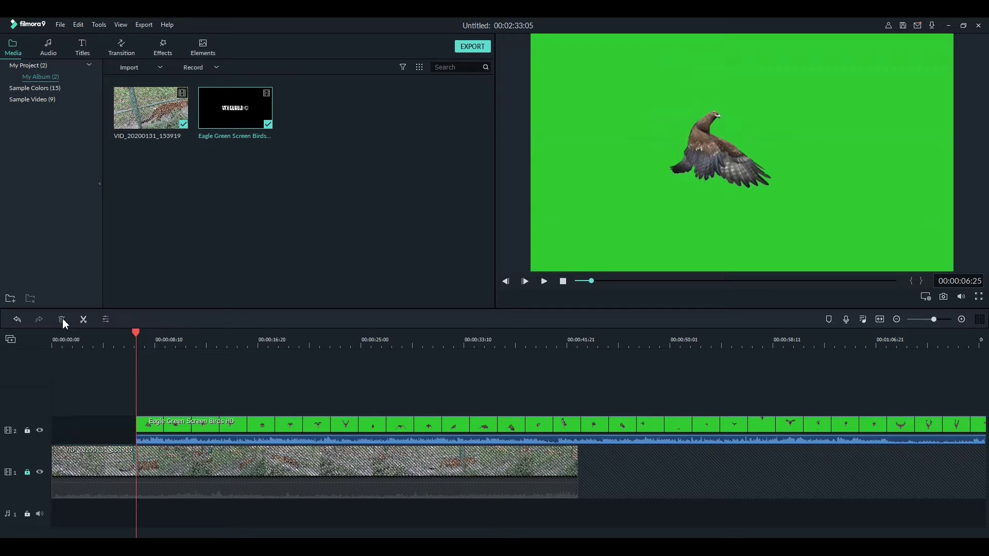
Step: Slide the eagle clip to the start of track 2 and trim its end to the leopard clip's end
drag(213, 428, 130, 438)
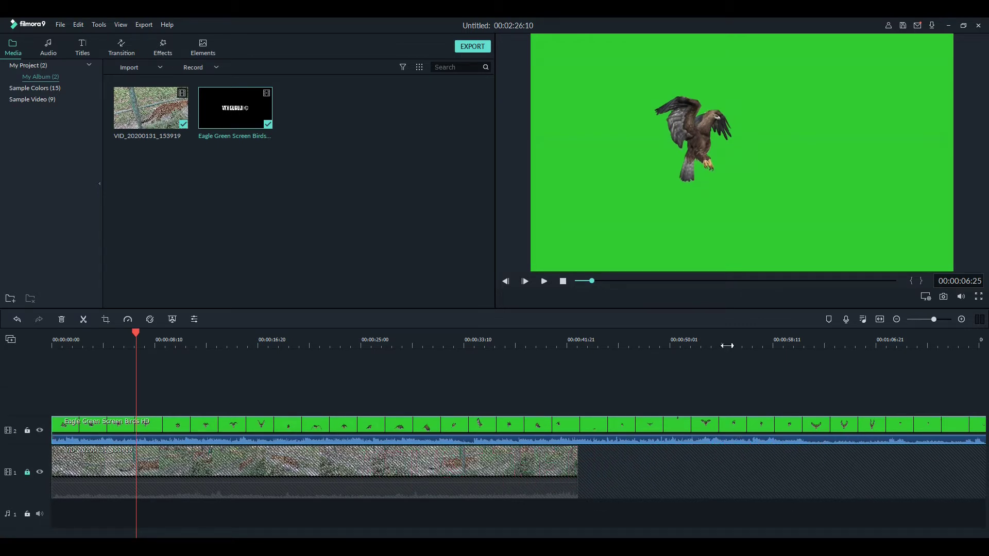
drag(726, 341, 434, 369)
drag(667, 338, 465, 406)
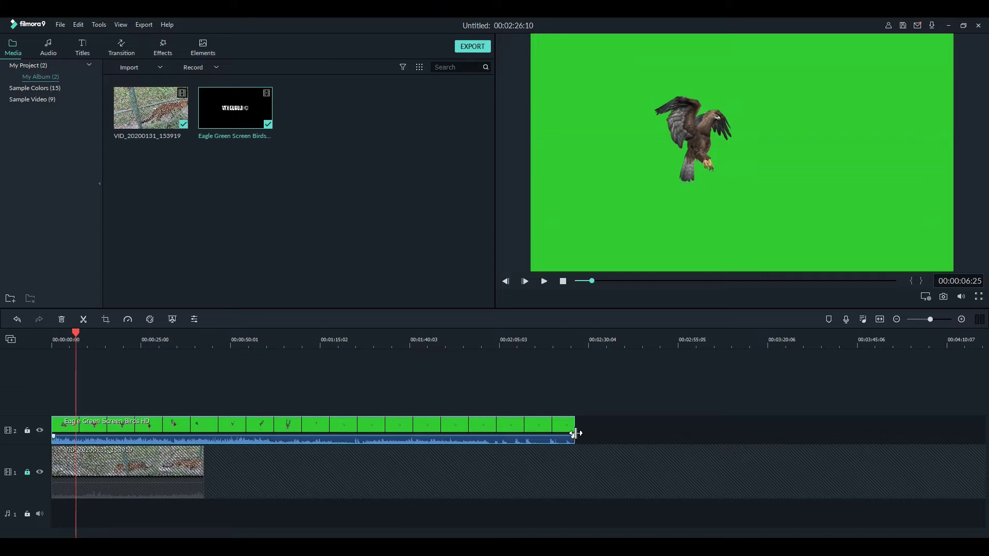
drag(576, 433, 205, 431)
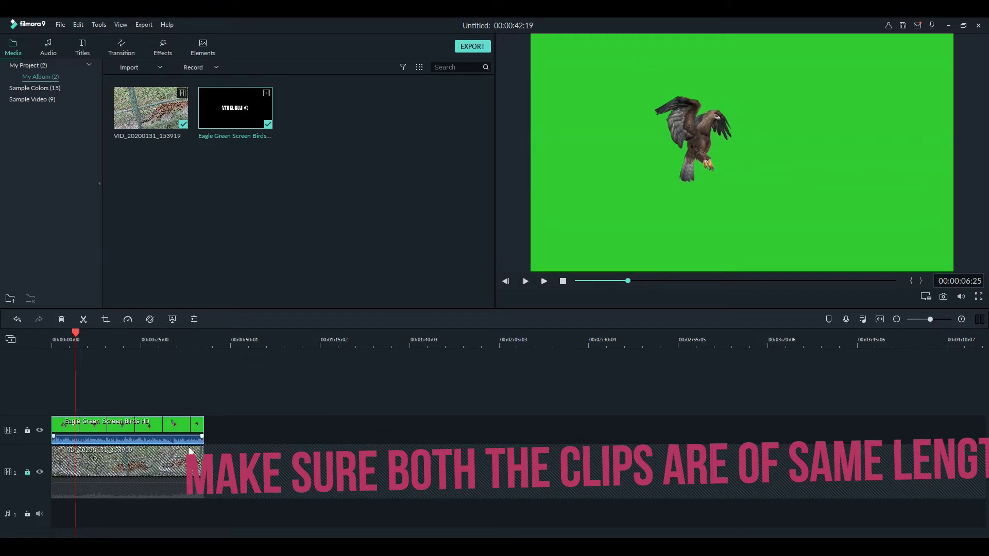
Step: Mute the eagle clip, return the playhead to 0, and apply Green Screen keying to it
right_click(174, 424)
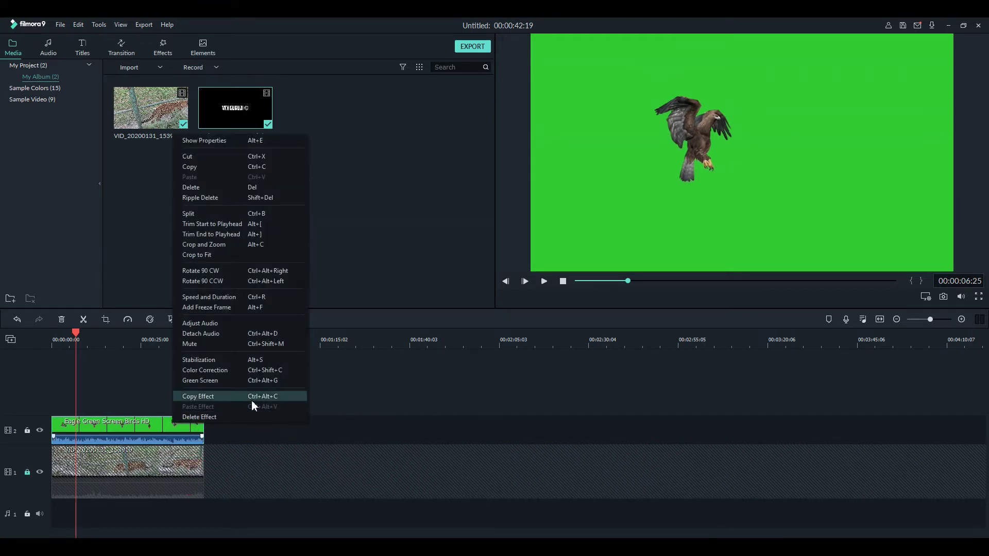
click(212, 345)
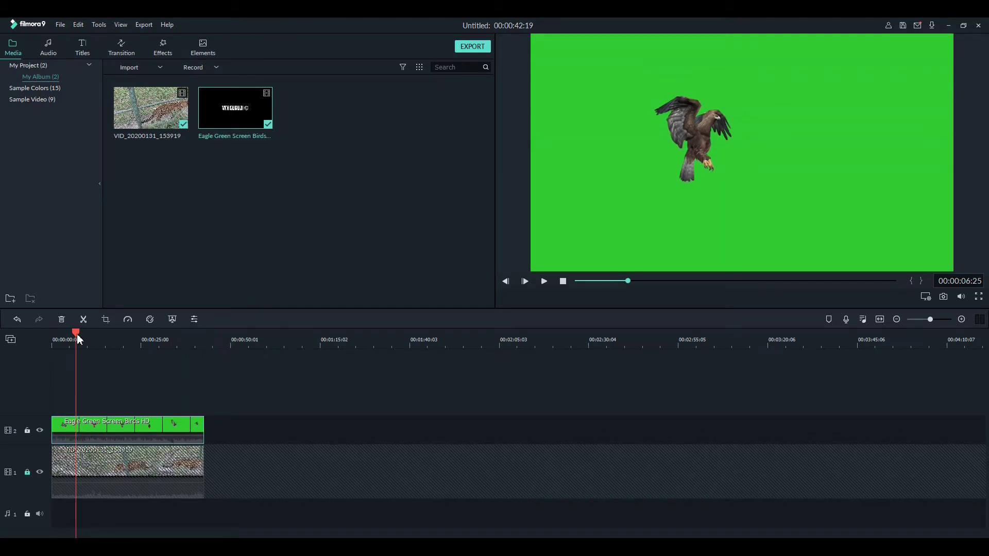
drag(77, 338, 51, 339)
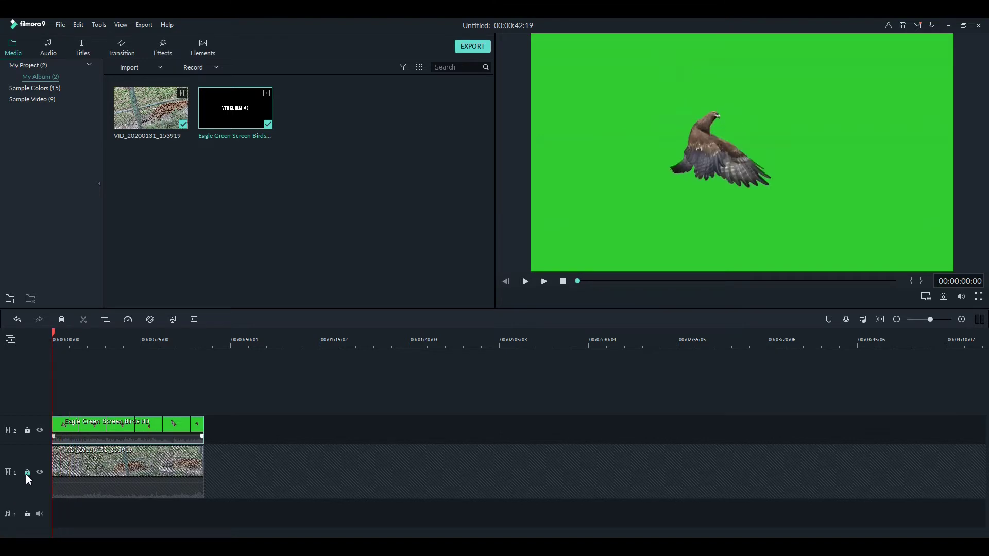
right_click(80, 431)
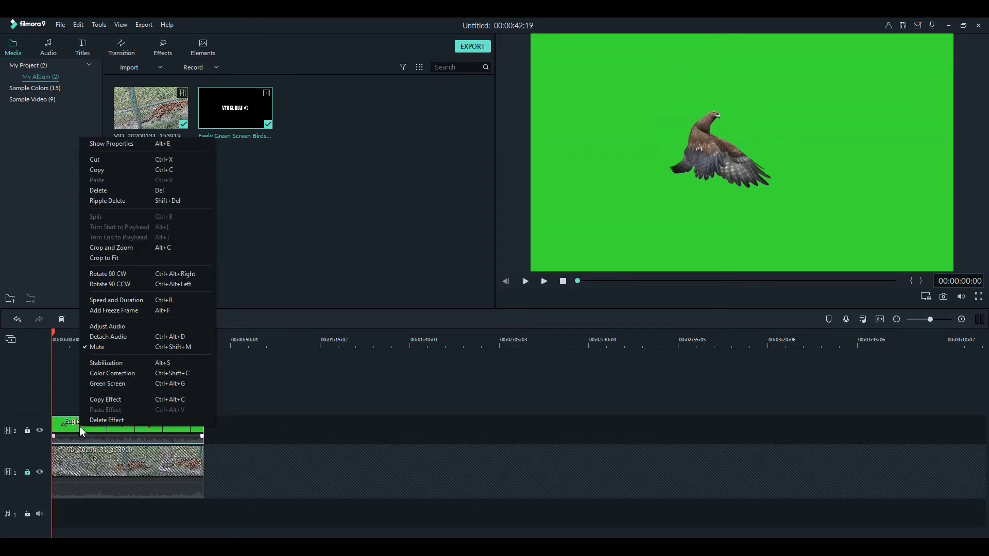
click(123, 383)
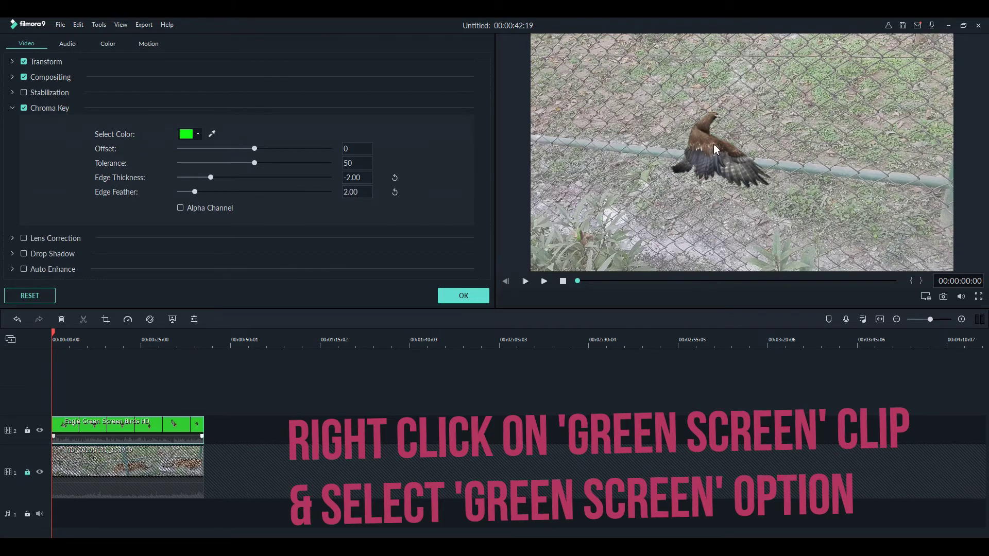
Step: Move the keyed eagle to the upper left of the scene and raise the chroma key Offset to 11
click(706, 146)
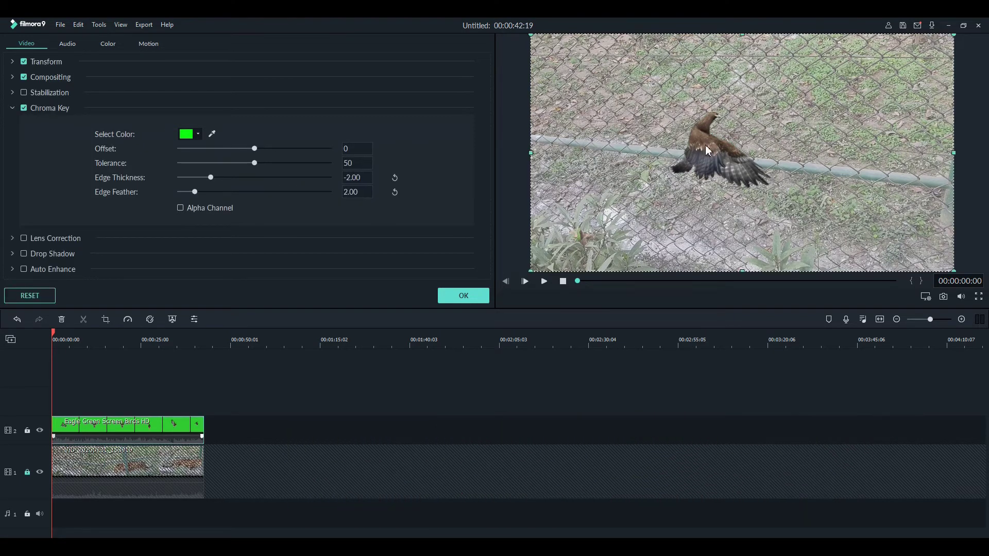
drag(706, 149, 594, 82)
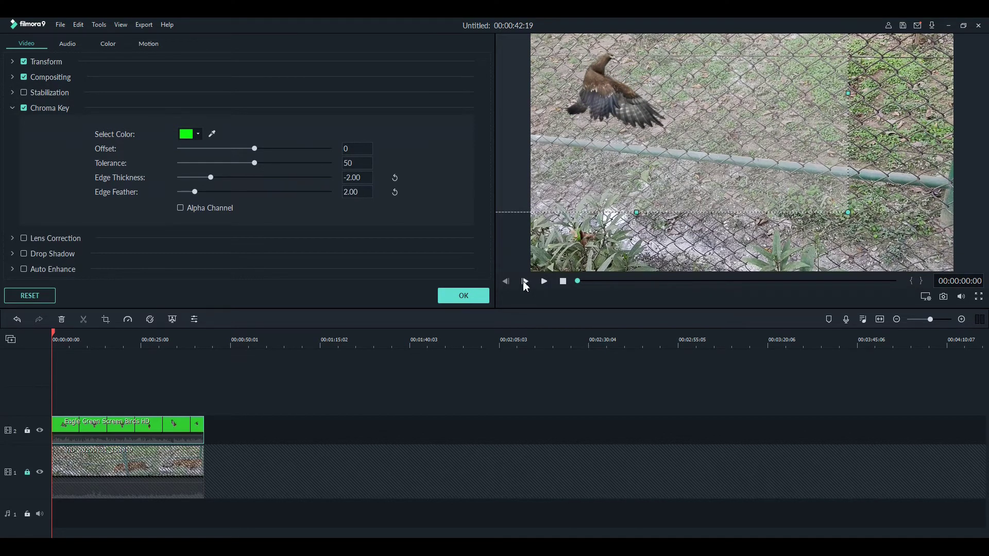
click(545, 283)
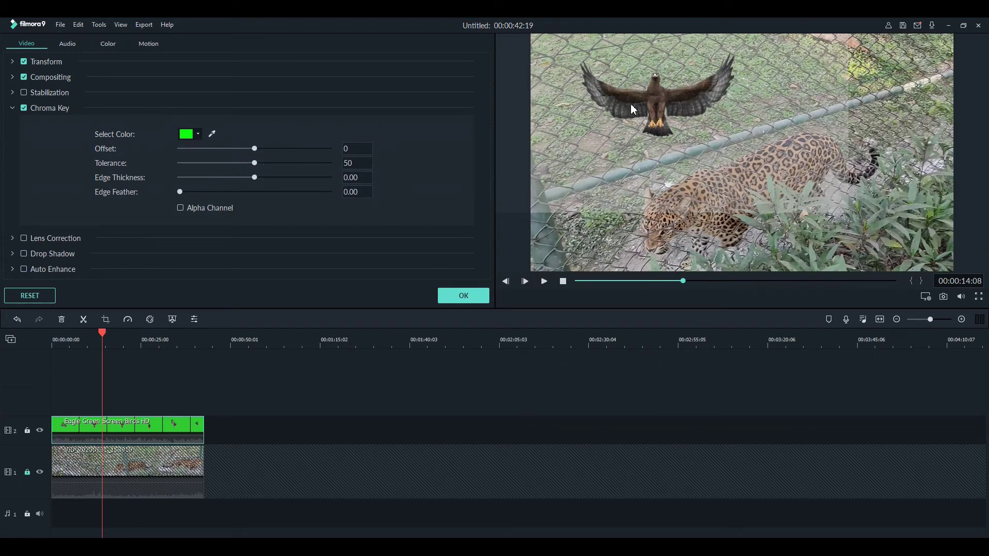
click(610, 145)
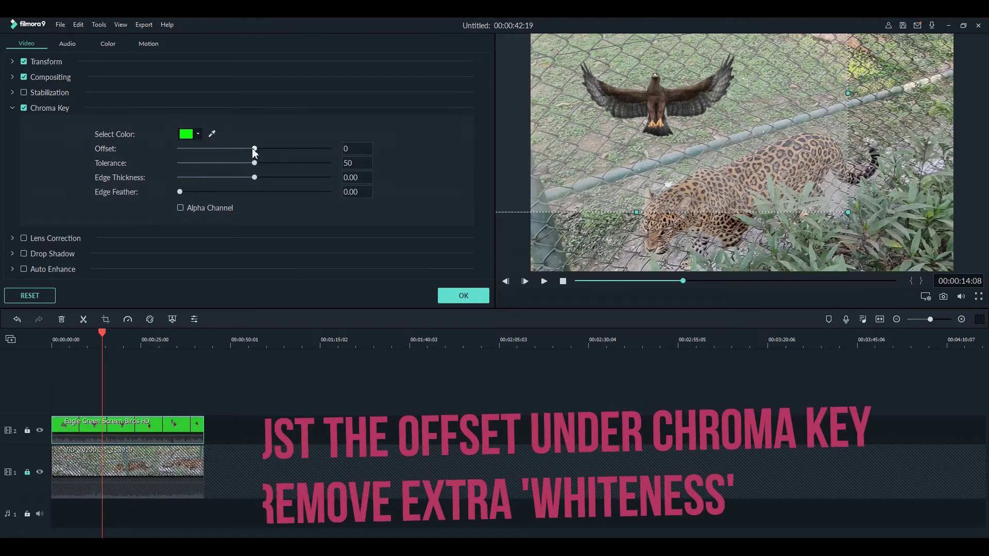
mouse_move(254, 153)
mouse_down()
mouse_move(229, 153)
mouse_move(271, 154)
mouse_move(253, 161)
mouse_move(266, 164)
mouse_up()
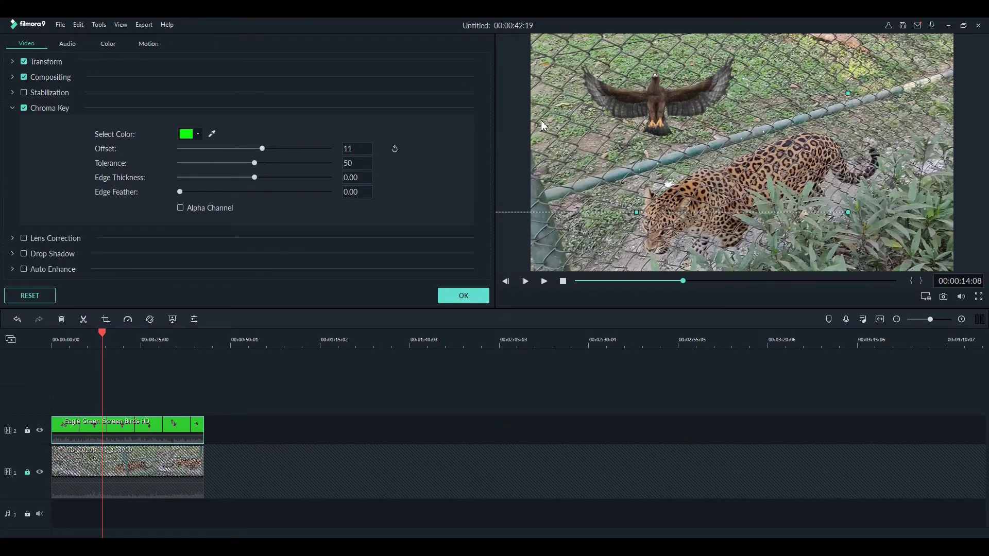
click(576, 239)
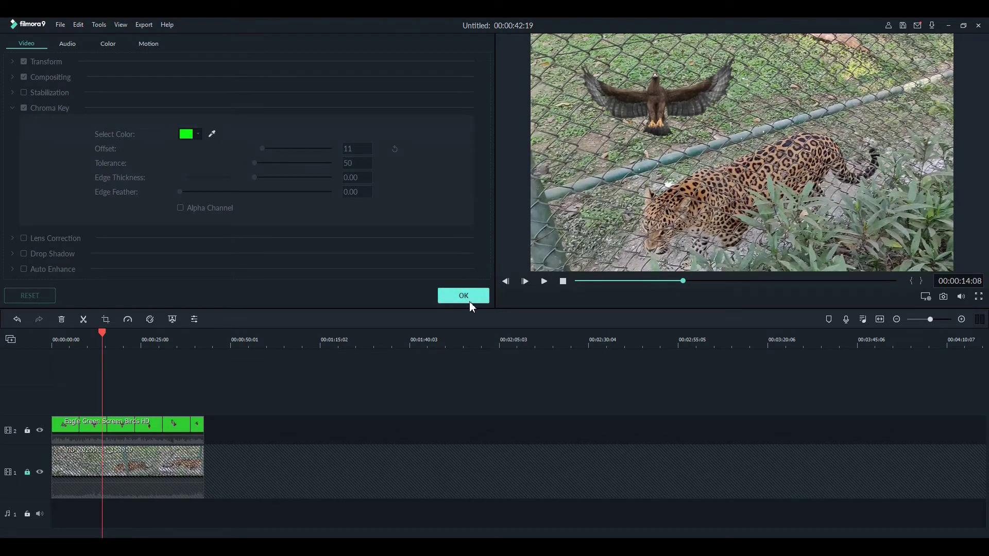
Step: Pause at 17:28, move the eagle above the fence, confirm the chroma key, and replay from start
click(547, 283)
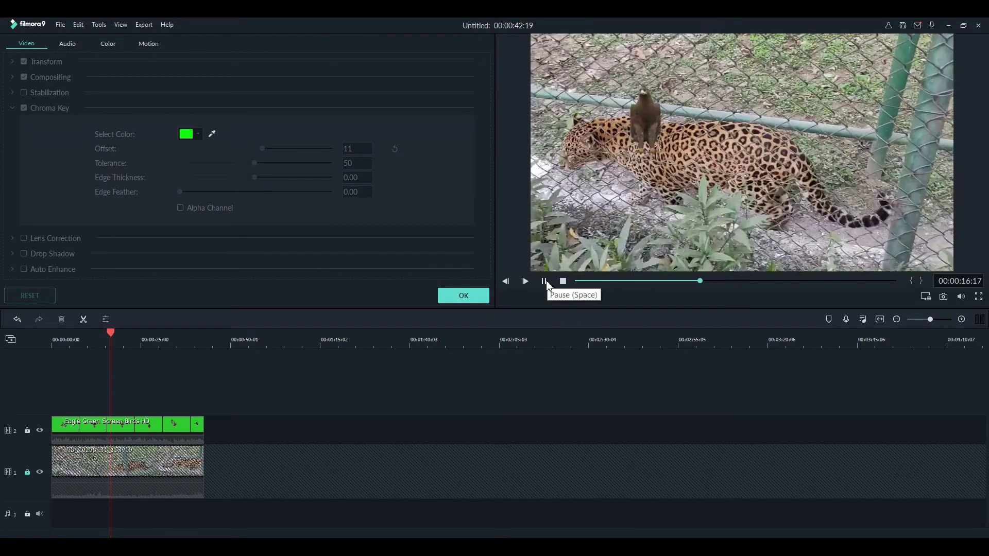
click(547, 282)
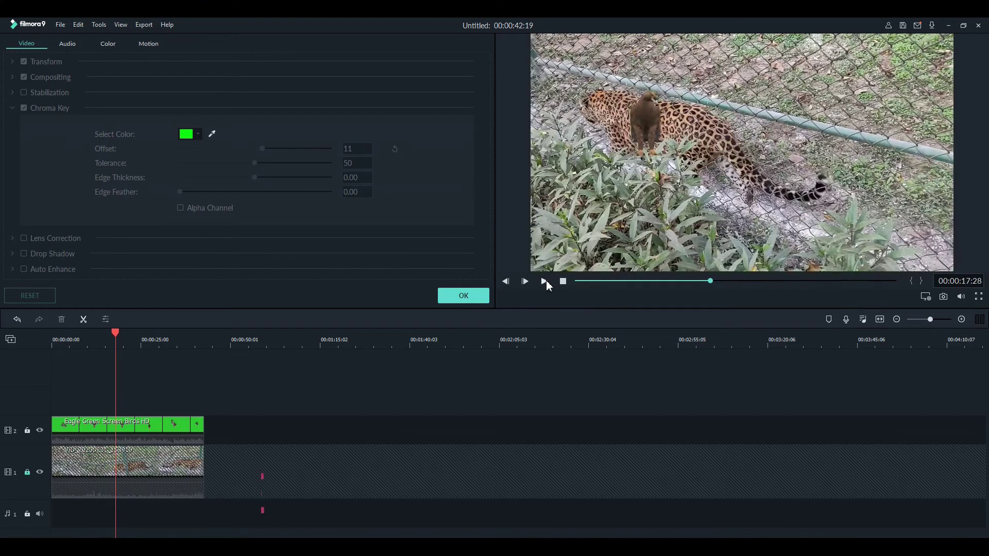
click(650, 138)
drag(648, 125, 767, 79)
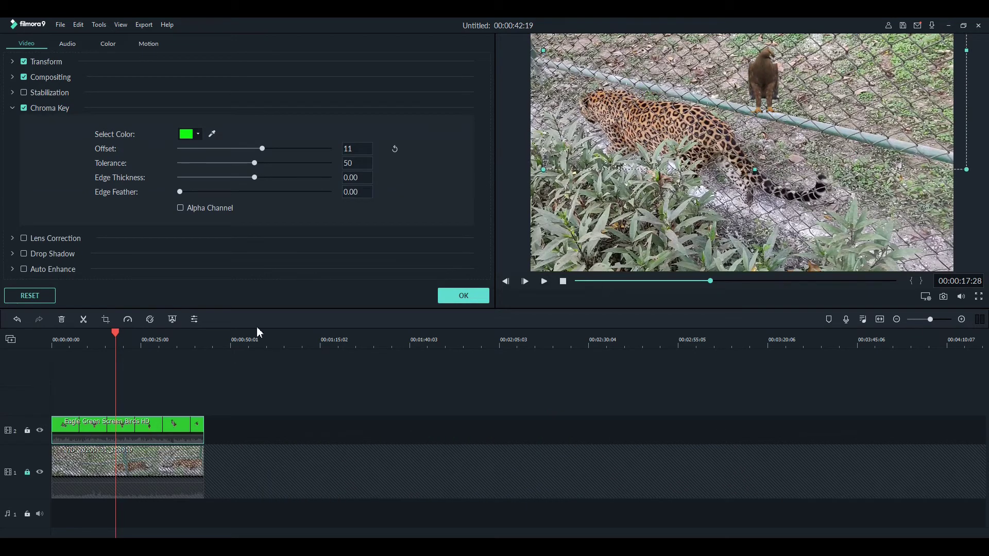
click(455, 298)
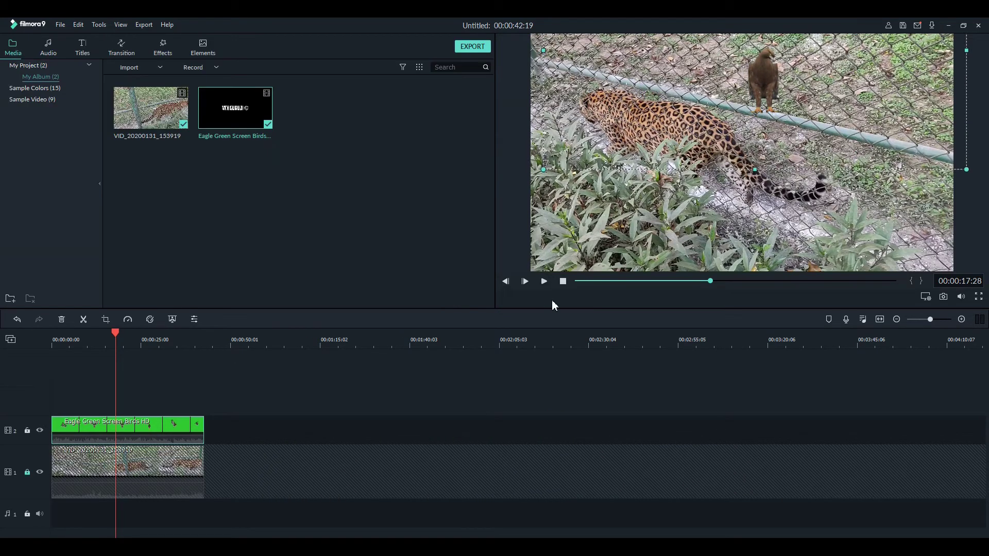
drag(710, 280, 575, 284)
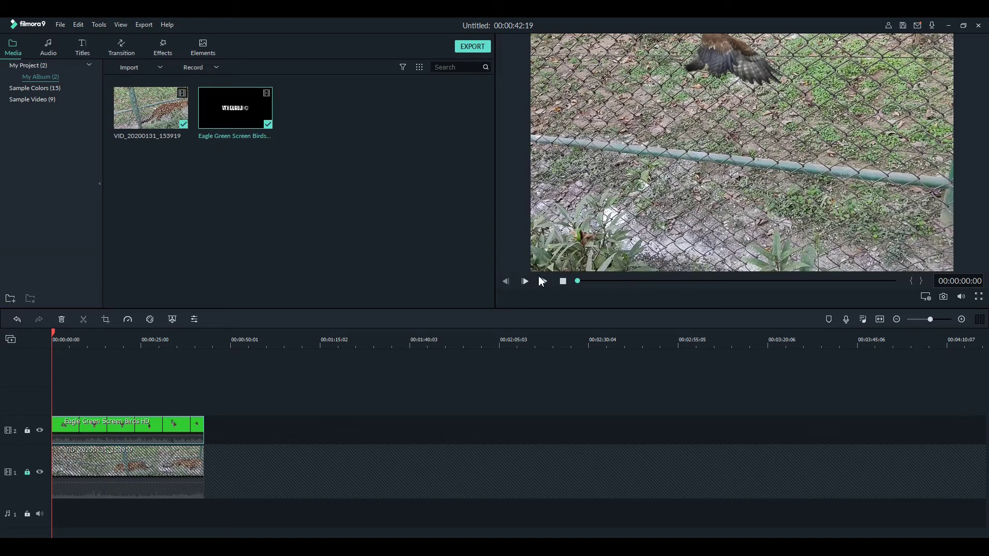
click(542, 282)
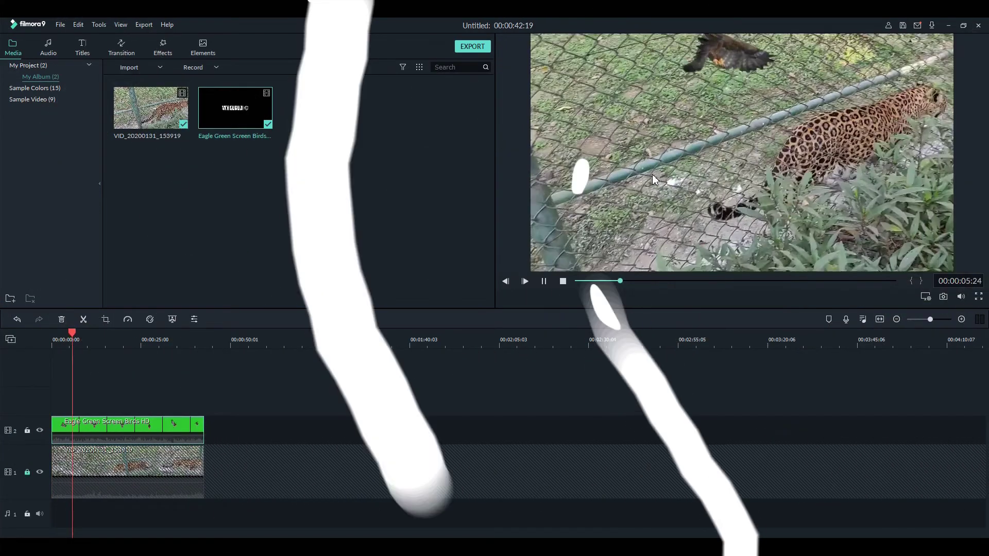